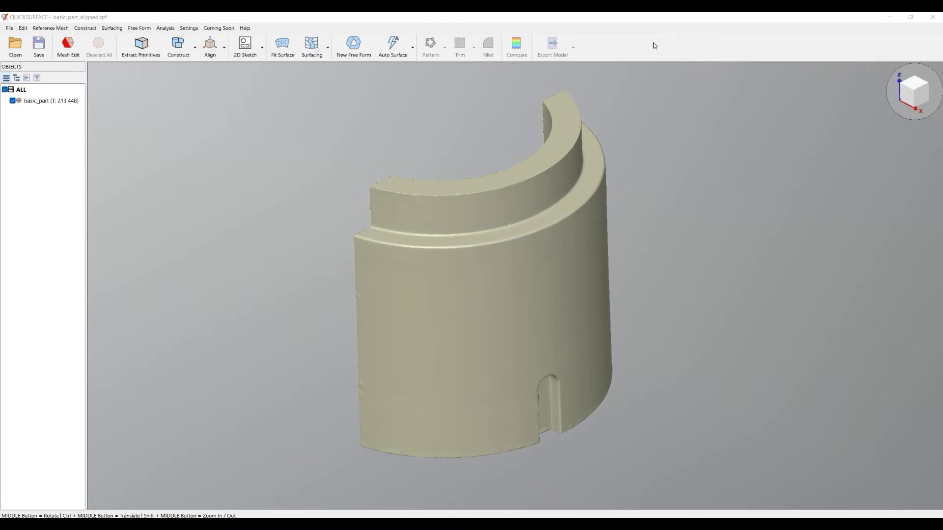
# Step: Inspect the scanned part from several angles, briefly showing the coordinate grid and axes
pyautogui.moveTo(511, 319); pyautogui.dragTo(591, 358, button='middle')
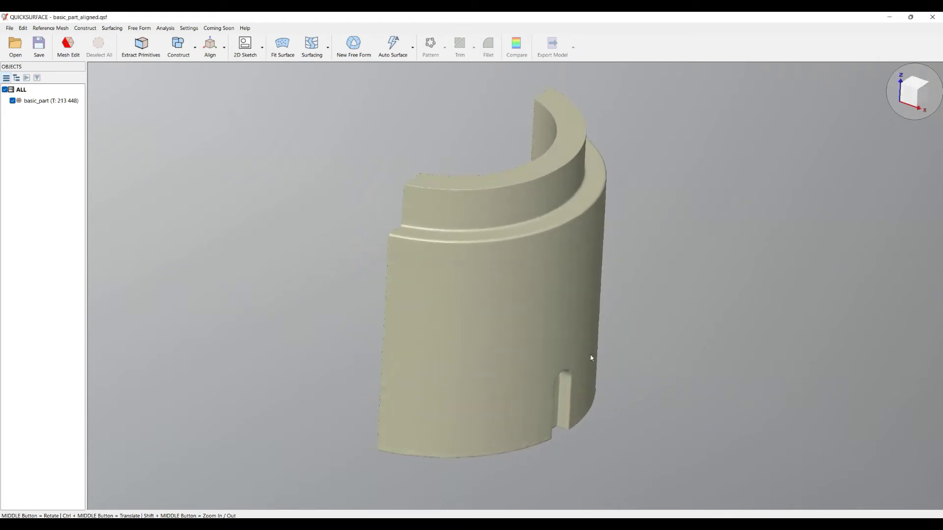
pyautogui.click(907, 107)
pyautogui.click(906, 215)
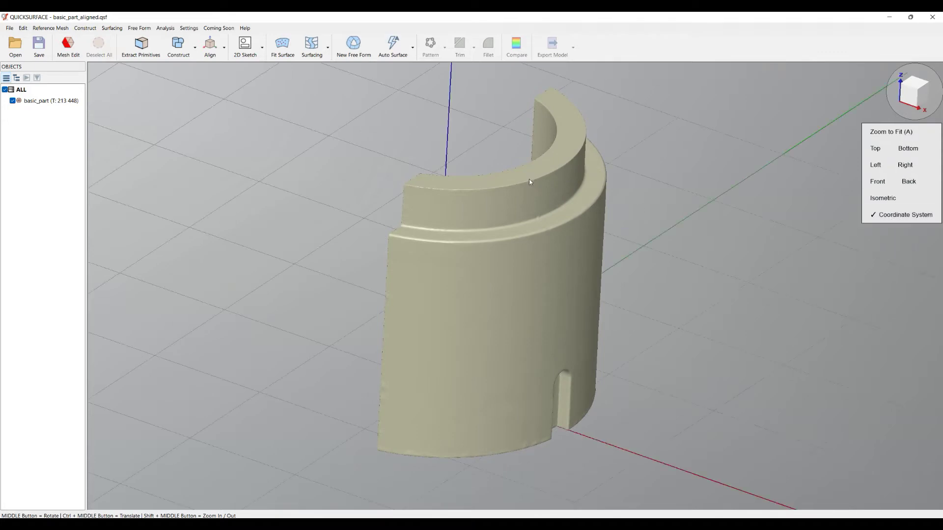
pyautogui.moveTo(529, 179); pyautogui.dragTo(623, 228, button='middle')
pyautogui.click(907, 107)
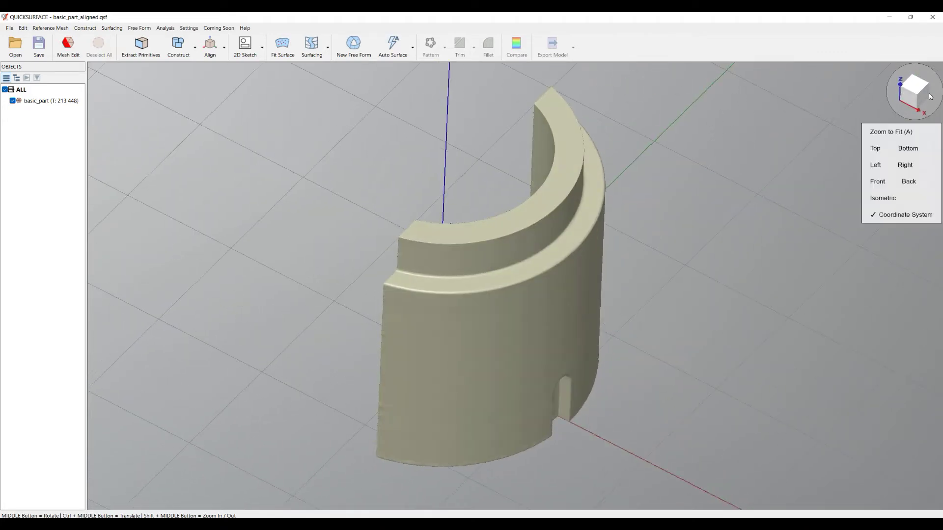
pyautogui.click(903, 214)
pyautogui.moveTo(664, 289); pyautogui.dragTo(608, 221, button='middle')
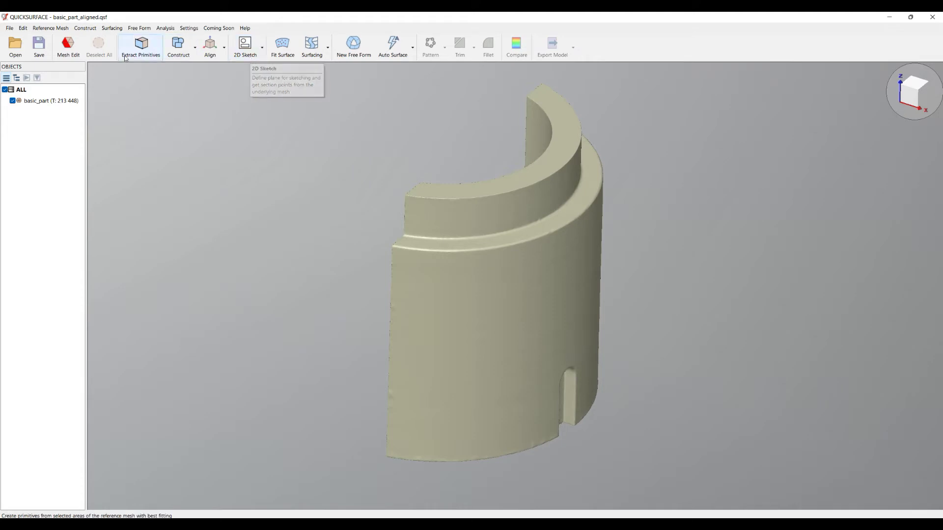
# Step: Select the upper curved band of basic_part by angle in Mesh Edit, then deselect the part
pyautogui.click(77, 55)
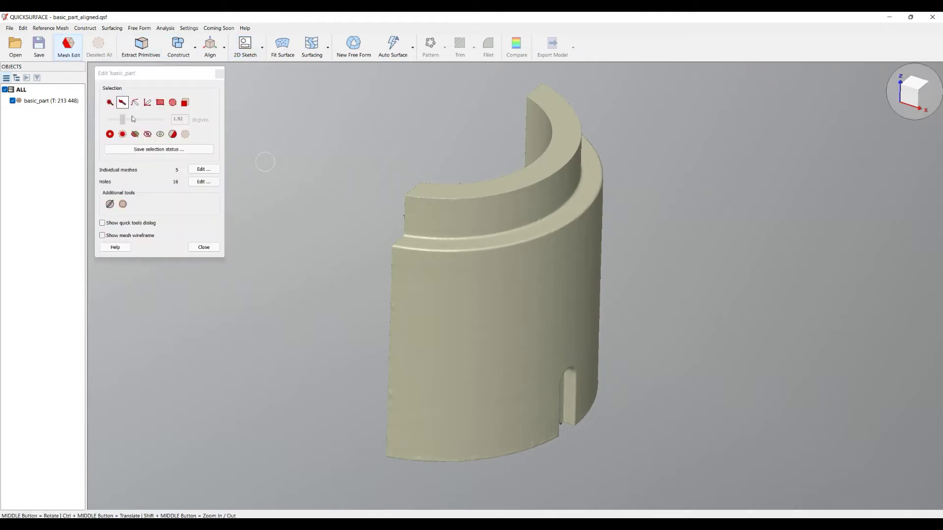
pyautogui.click(109, 102)
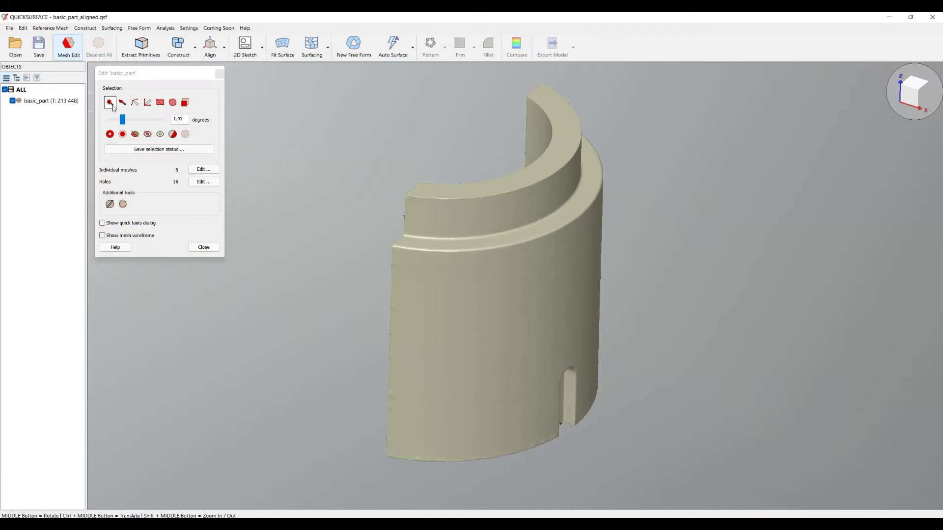
pyautogui.click(502, 218)
pyautogui.moveTo(498, 272); pyautogui.dragTo(484, 239, button='middle')
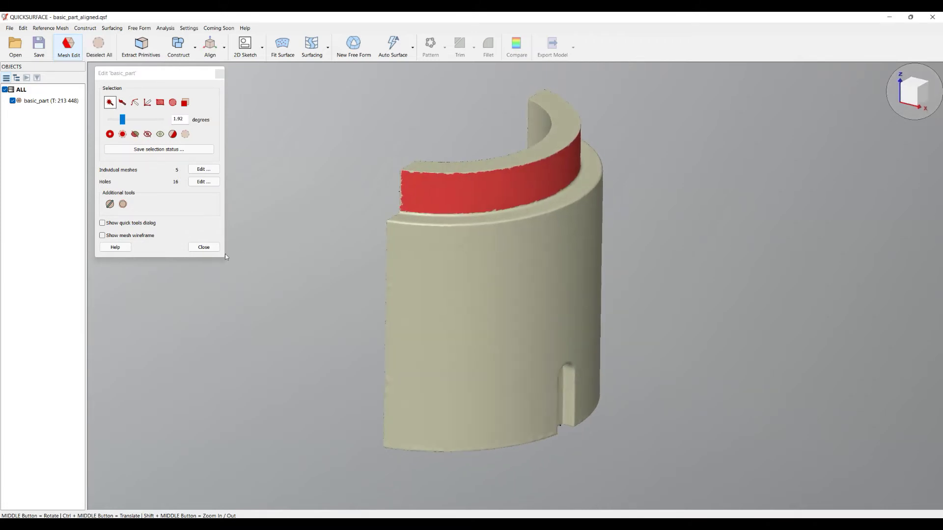
pyautogui.click(204, 248)
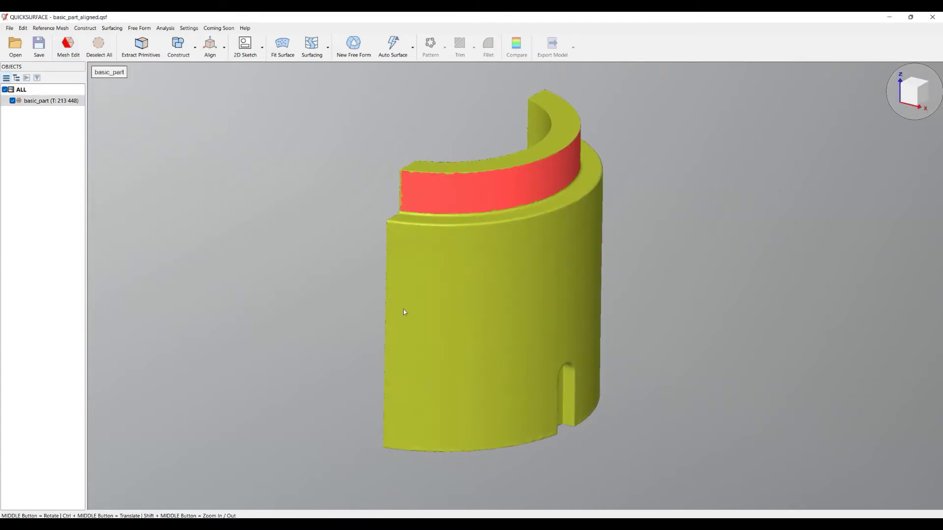
pyautogui.click(239, 268)
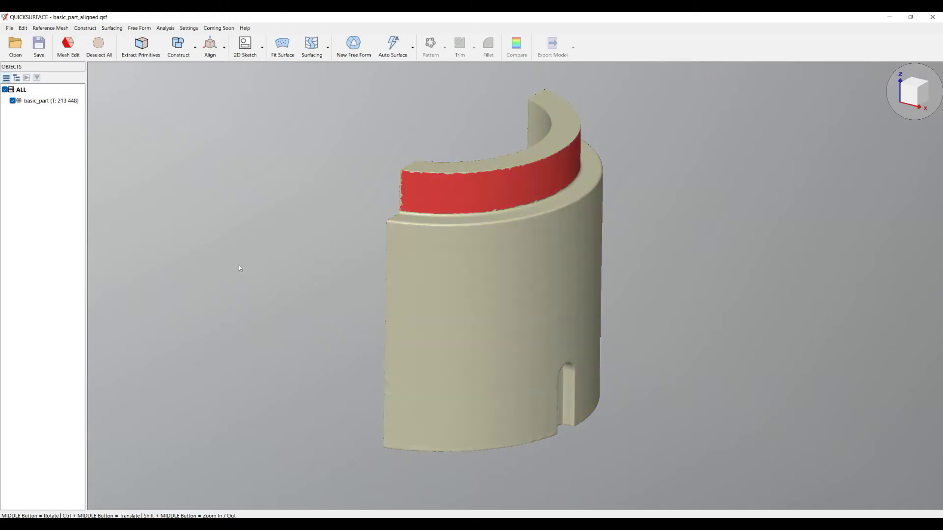
pyautogui.click(249, 55)
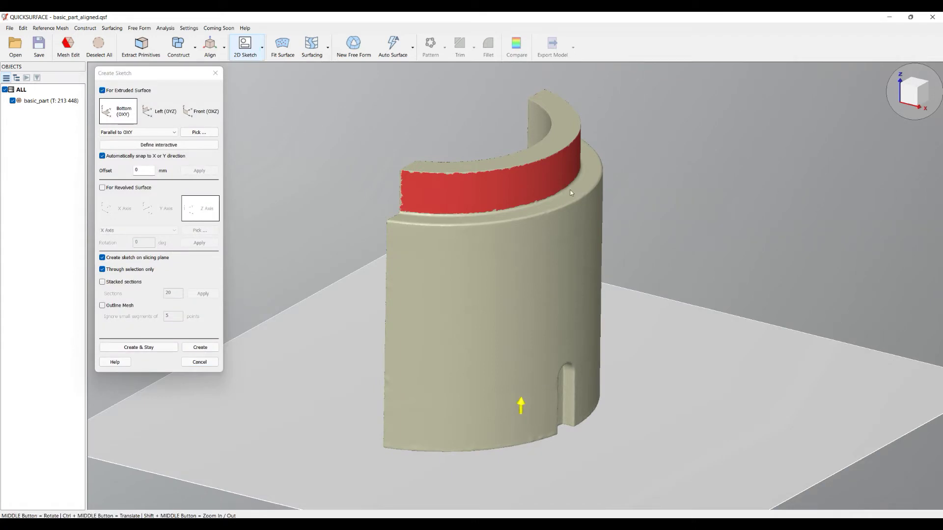
# Step: Raise the slicing plane to 164.393 mm, keep Through selection only on, and add 20 stacked sections
pyautogui.moveTo(632, 461); pyautogui.dragTo(633, 197)
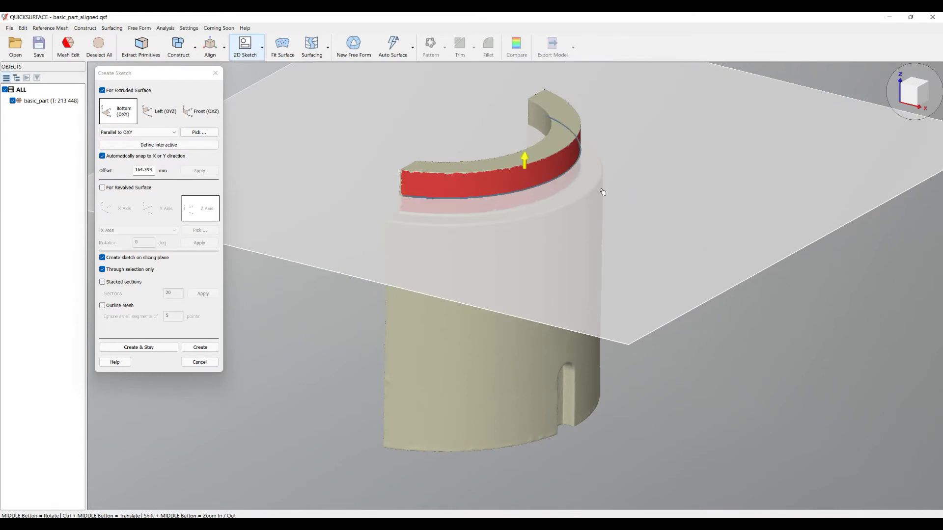
pyautogui.scroll(3, 486, 121)
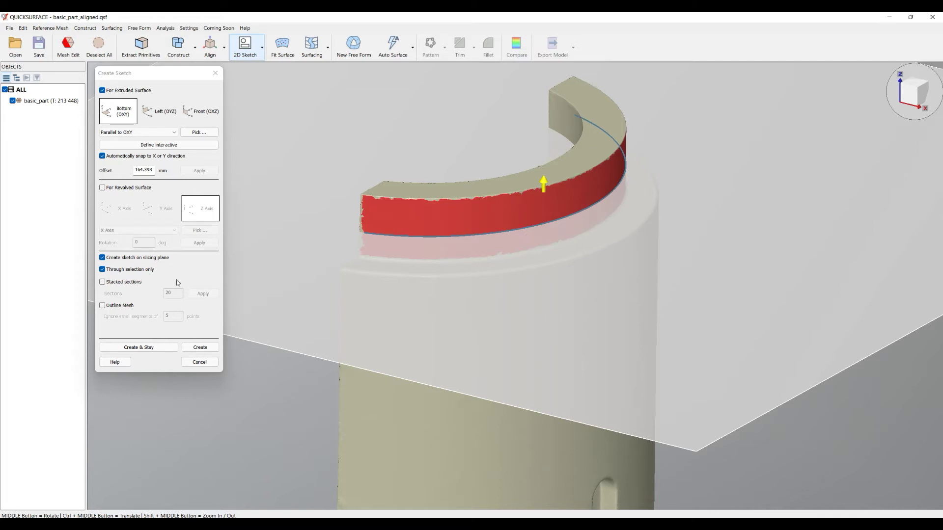
pyautogui.click(103, 269)
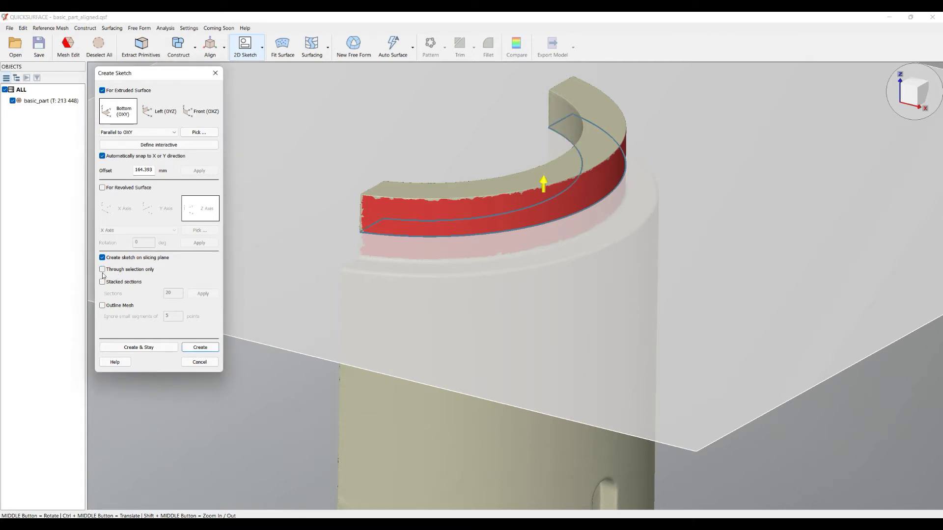
pyautogui.click(103, 270)
pyautogui.scroll(-5, 644, 360)
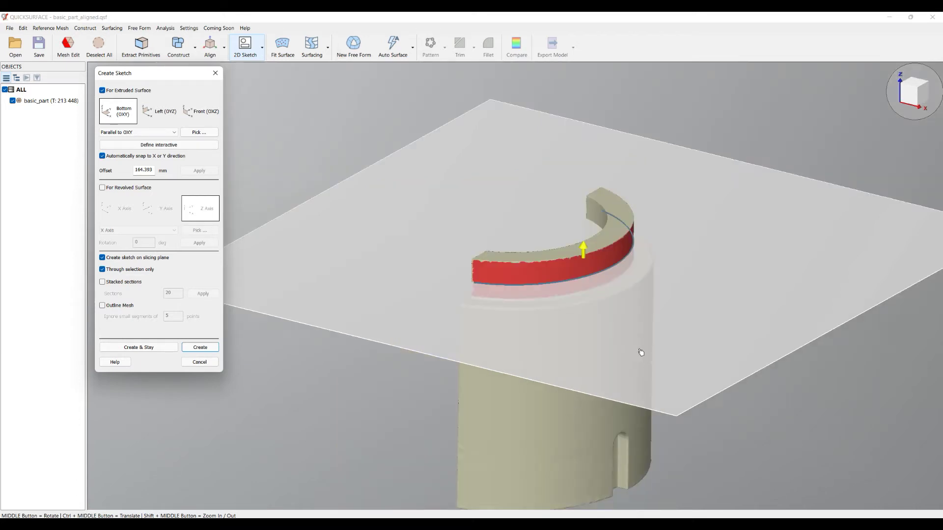
pyautogui.scroll(3, 608, 280)
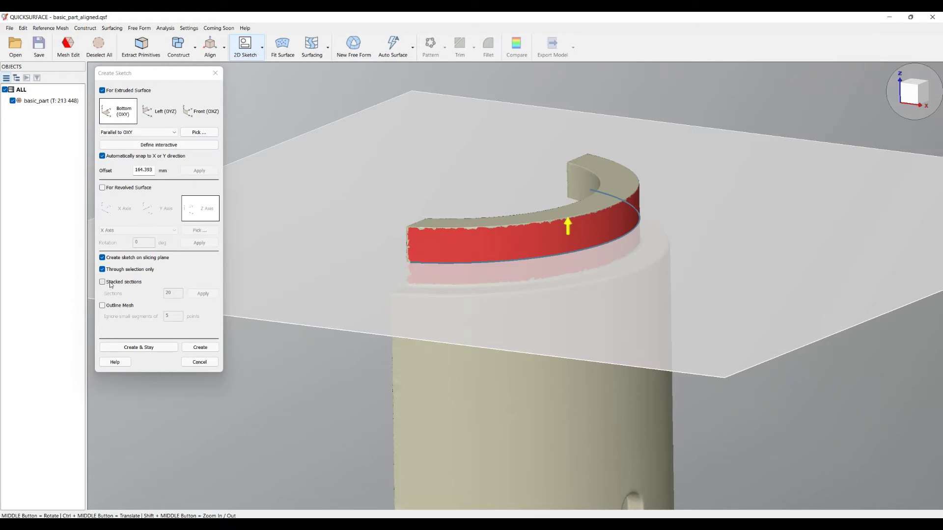
pyautogui.click(111, 283)
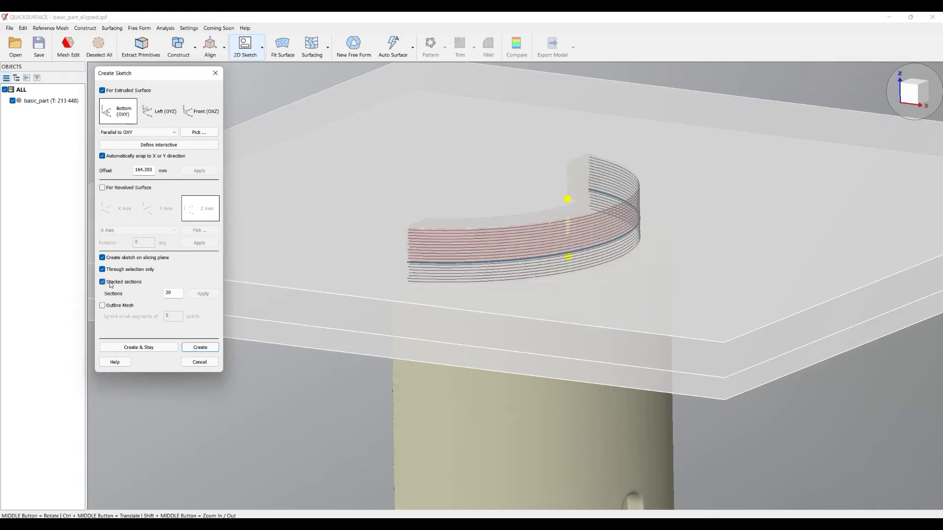
# Step: Drop the slicing plane to a 157.818 mm offset and uncheck Stacked sections
pyautogui.scroll(3, 501, 204)
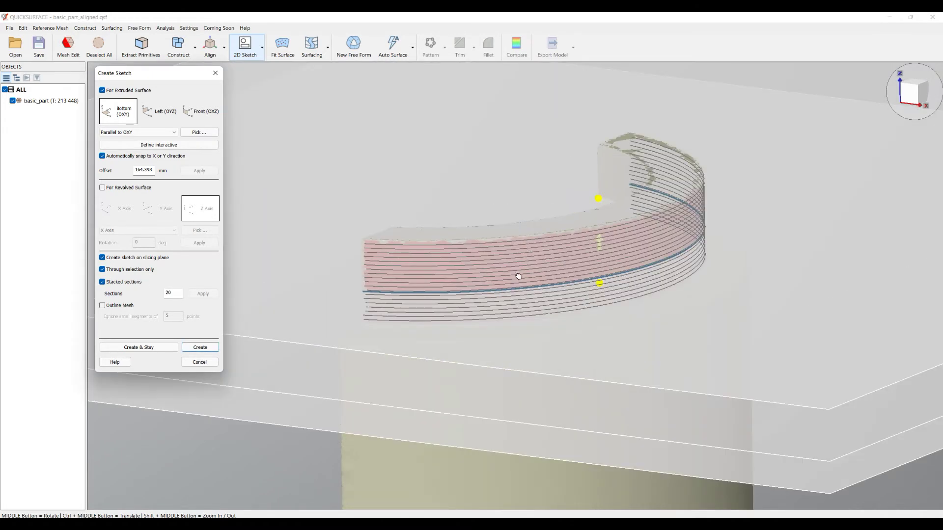
pyautogui.moveTo(516, 275); pyautogui.dragTo(528, 218, button='middle')
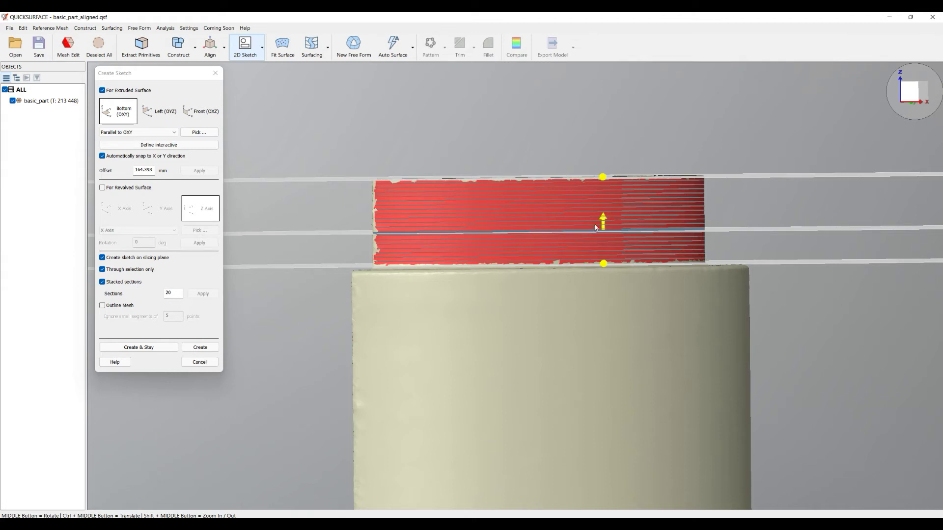
pyautogui.moveTo(605, 222); pyautogui.dragTo(607, 242)
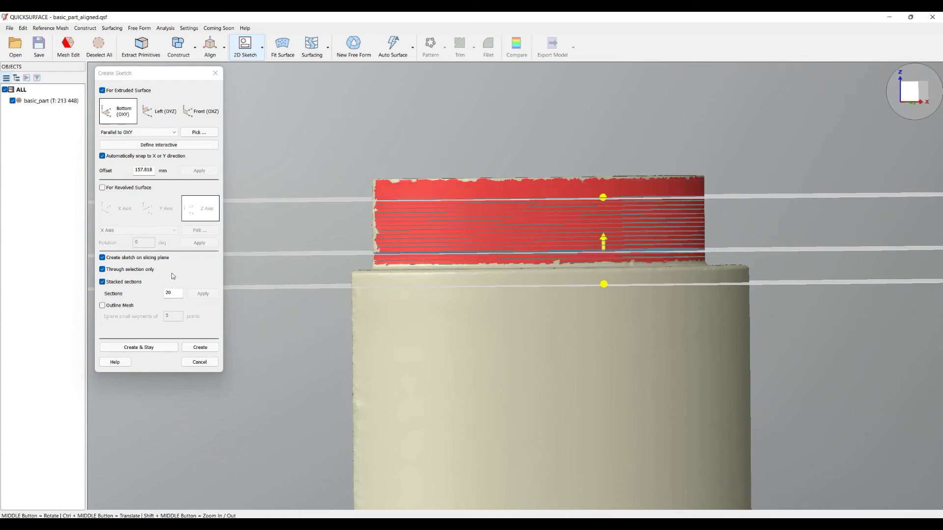
pyautogui.click(120, 284)
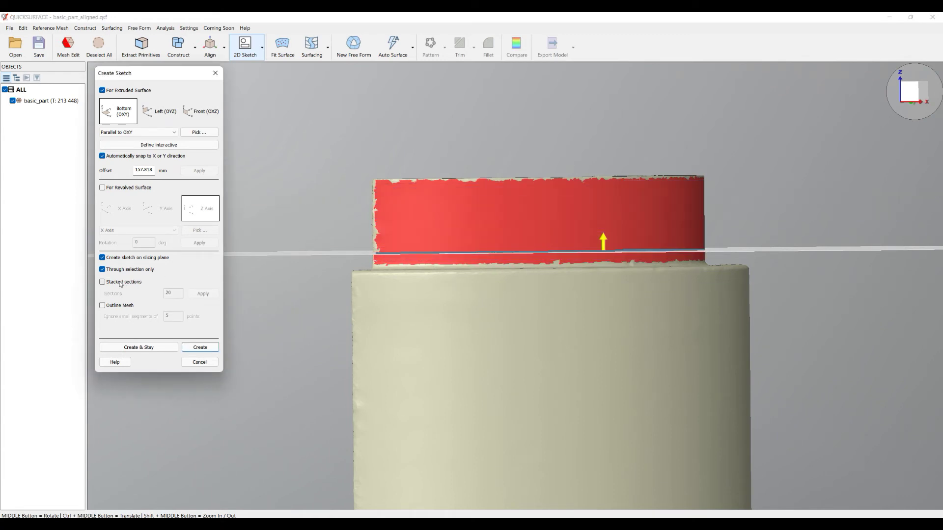
pyautogui.click(120, 284)
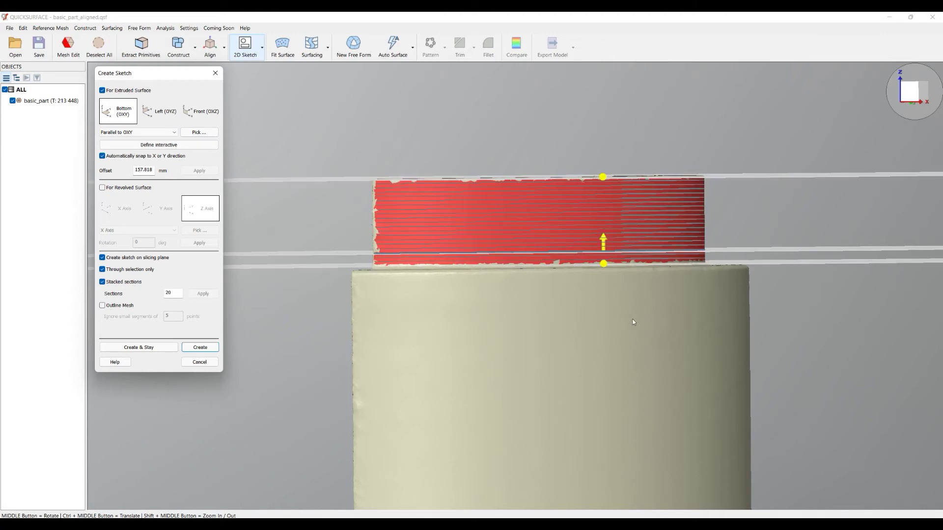
pyautogui.click(109, 273)
pyautogui.scroll(-5, 511, 219)
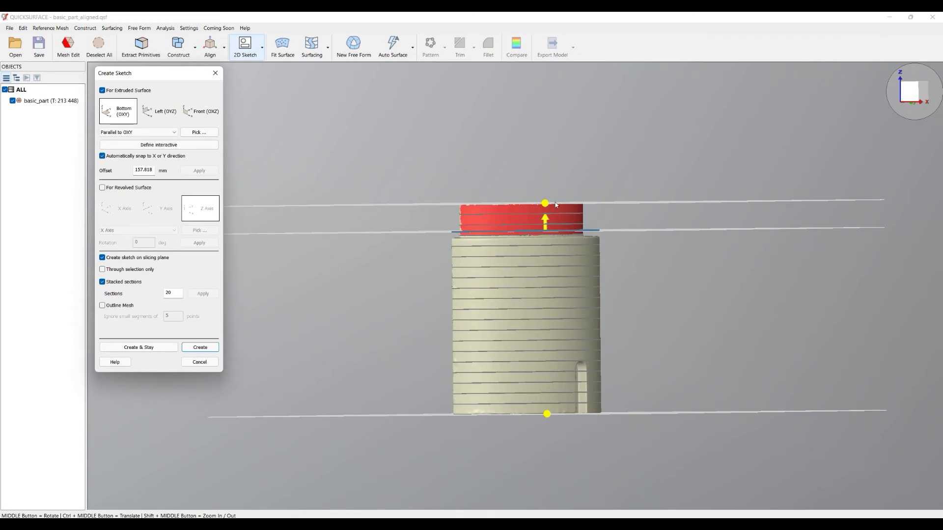
pyautogui.moveTo(524, 318); pyautogui.dragTo(529, 325, button='middle')
pyautogui.scroll(4, 529, 325)
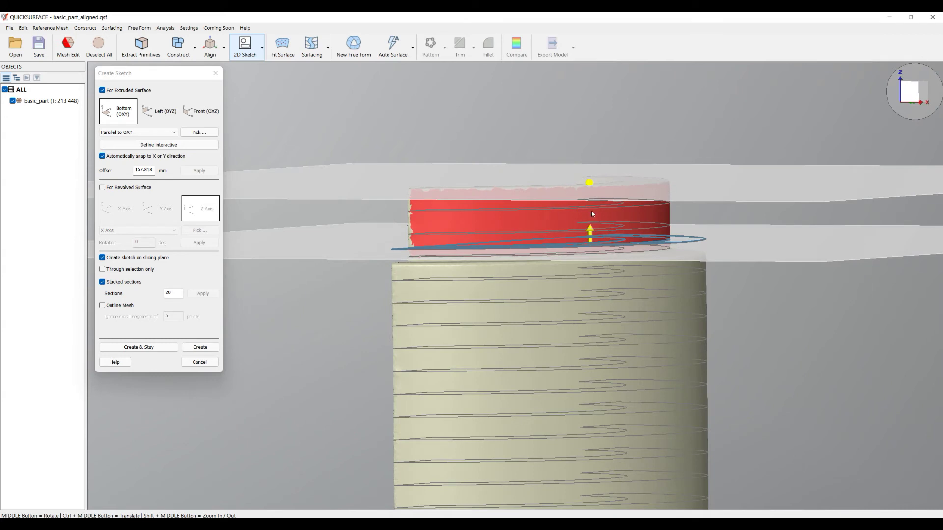
pyautogui.click(119, 272)
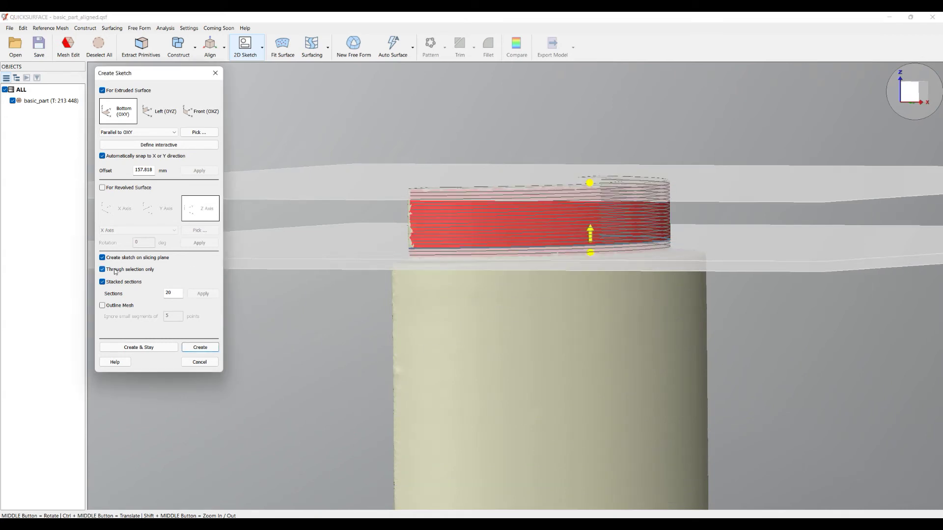
pyautogui.moveTo(581, 217); pyautogui.dragTo(550, 233, button='middle')
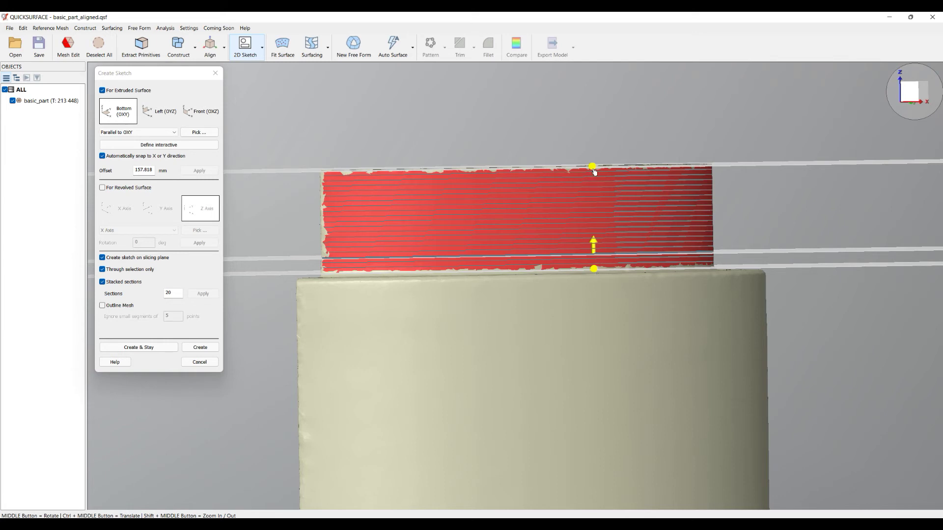
# Step: Bring the top and bottom slicing planes closer and shift both down to a 155.194 mm offset
pyautogui.moveTo(594, 169)
pyautogui.mouseDown()
pyautogui.moveTo(595, 184)
pyautogui.moveTo(604, 175)
pyautogui.mouseUp()
pyautogui.scroll(3, 614, 286)
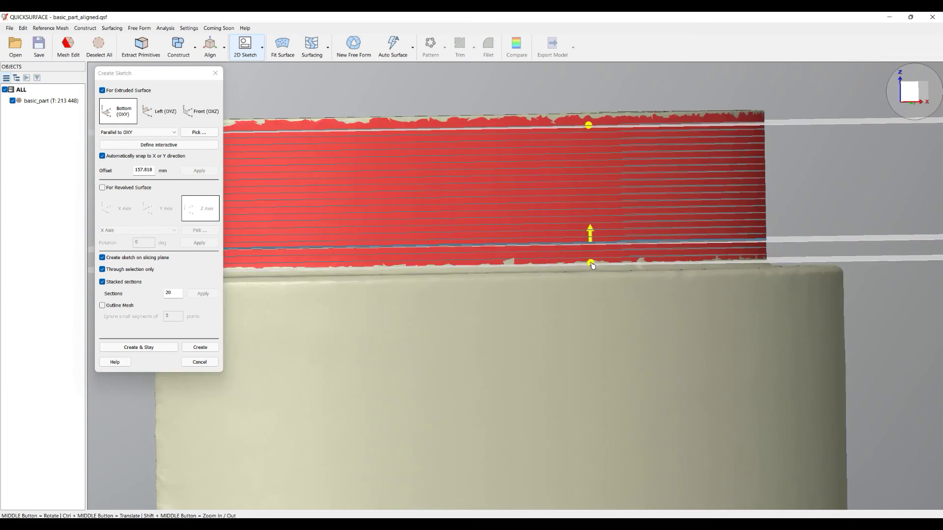
pyautogui.moveTo(593, 265); pyautogui.dragTo(593, 259)
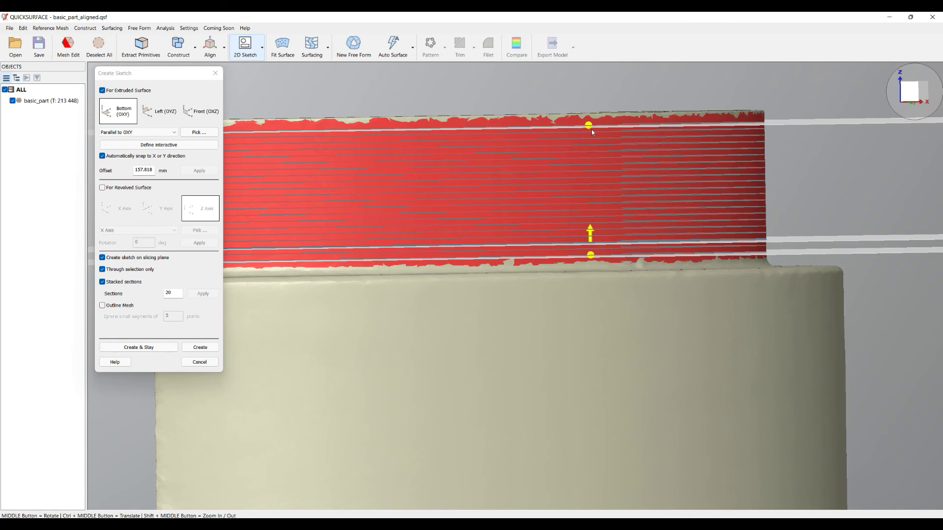
pyautogui.moveTo(590, 129); pyautogui.dragTo(590, 148)
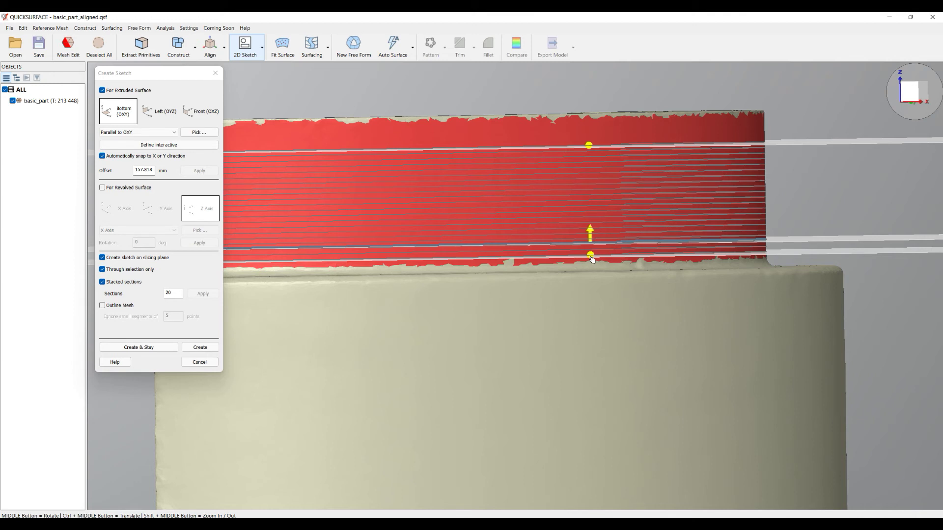
pyautogui.moveTo(592, 259); pyautogui.dragTo(589, 222)
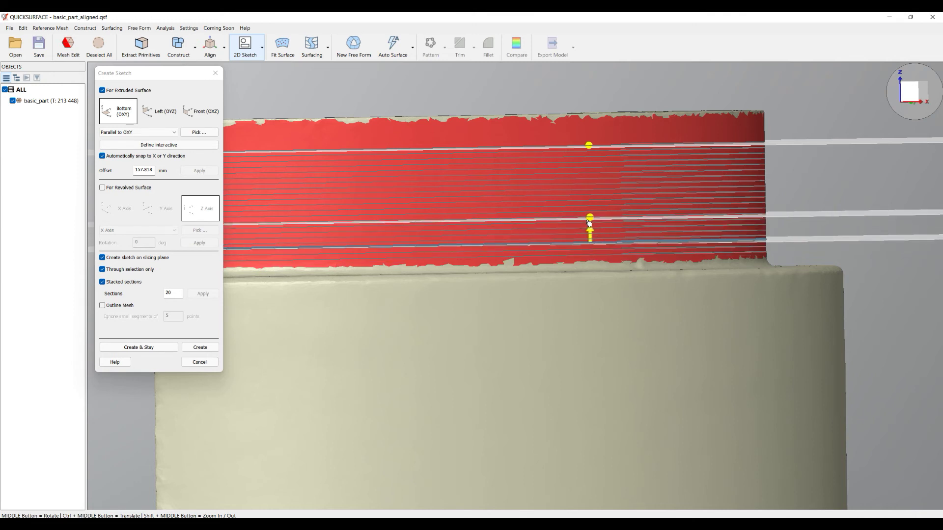
pyautogui.moveTo(592, 236); pyautogui.dragTo(595, 248)
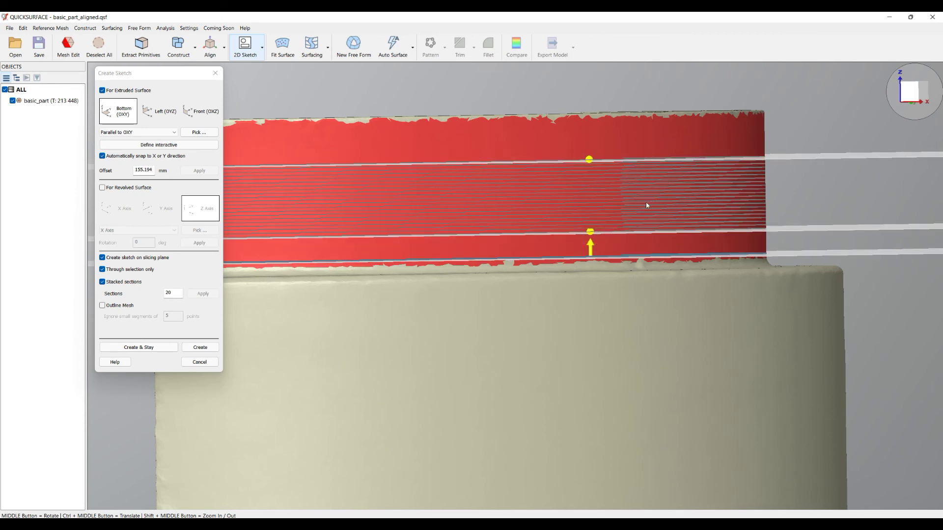
pyautogui.scroll(-5, 647, 205)
pyautogui.moveTo(646, 205); pyautogui.dragTo(514, 222, button='middle')
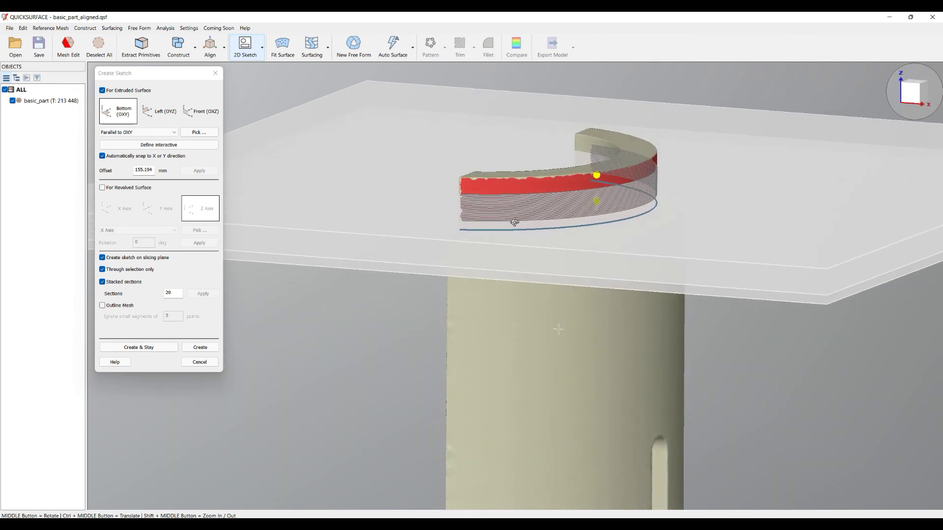
pyautogui.scroll(3, 573, 224)
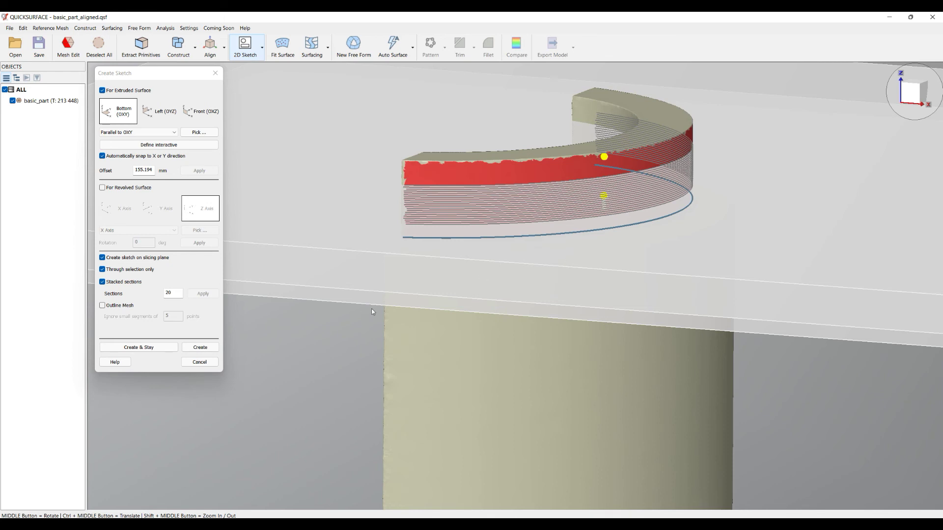
# Step: Create the sketch from the stacked sections and hide basic_part to inspect the section points
pyautogui.click(199, 346)
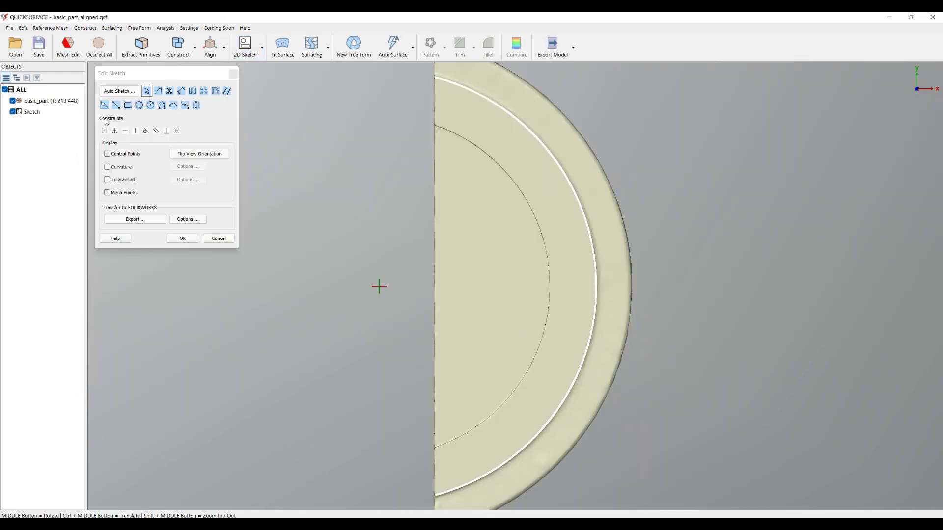
pyautogui.click(15, 101)
pyautogui.scroll(10, 492, 102)
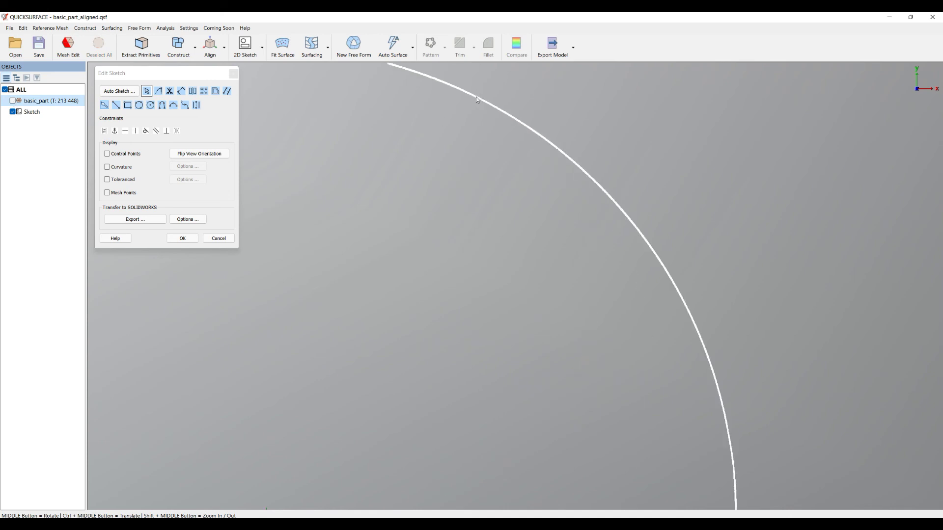
pyautogui.scroll(3, 584, 177)
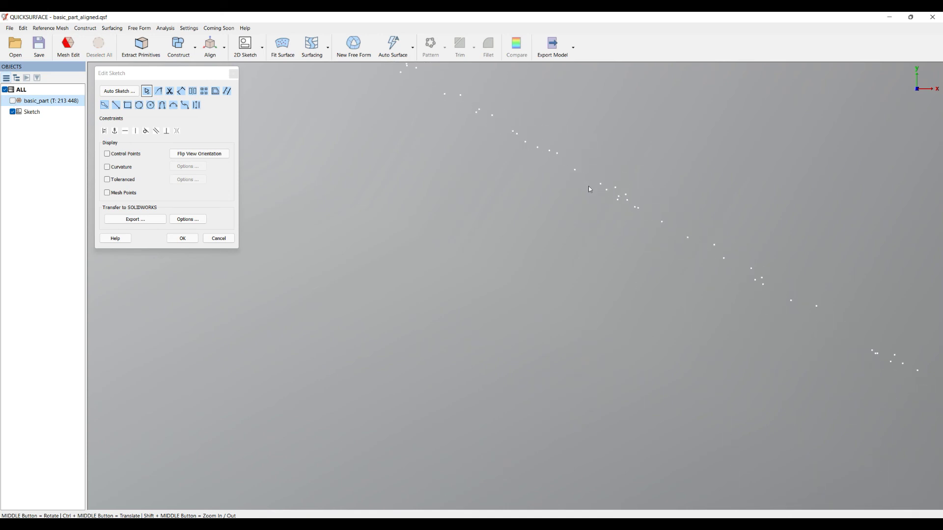
pyautogui.scroll(-8, 648, 208)
pyautogui.scroll(6, 455, 123)
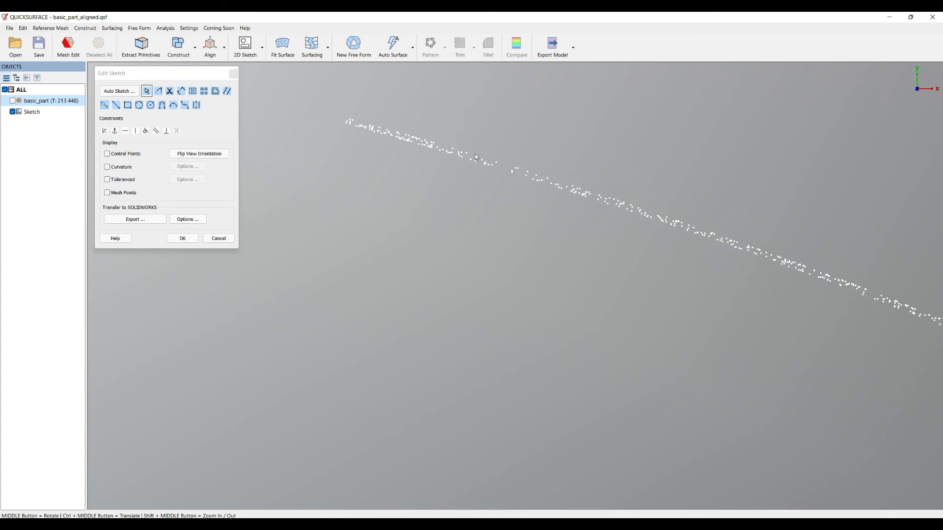
pyautogui.scroll(-8, 429, 146)
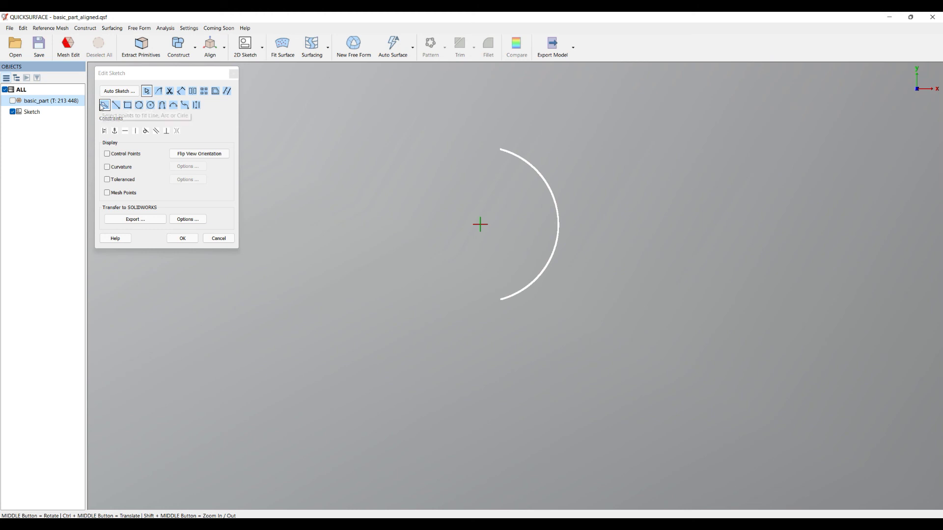
pyautogui.click(104, 106)
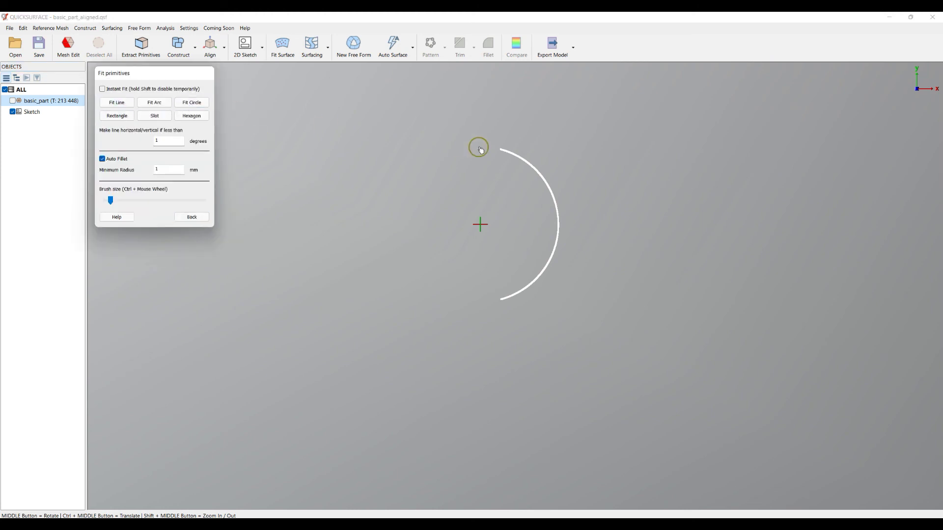
# Step: Brush over the arc of section points and fit a full circle to them
pyautogui.click(506, 153)
pyautogui.moveTo(506, 154)
pyautogui.mouseDown()
pyautogui.moveTo(544, 193)
pyautogui.moveTo(553, 227)
pyautogui.moveTo(540, 272)
pyautogui.moveTo(498, 299)
pyautogui.mouseUp()
pyautogui.click(531, 287)
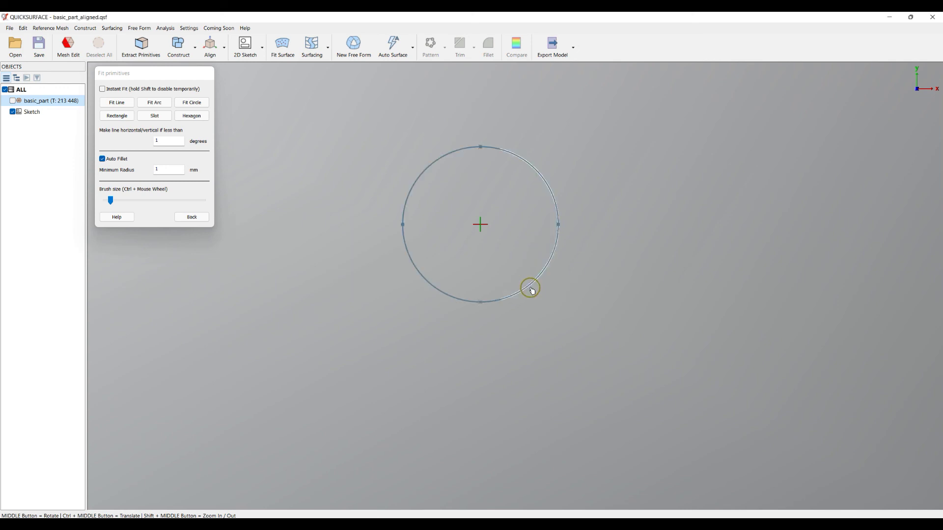
pyautogui.click(192, 218)
pyautogui.scroll(5, 476, 155)
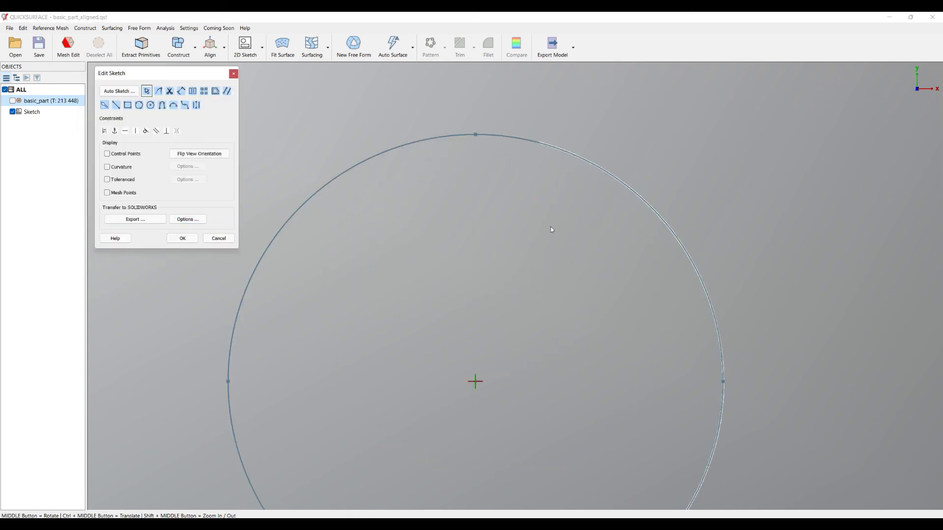
pyautogui.scroll(-3, 544, 210)
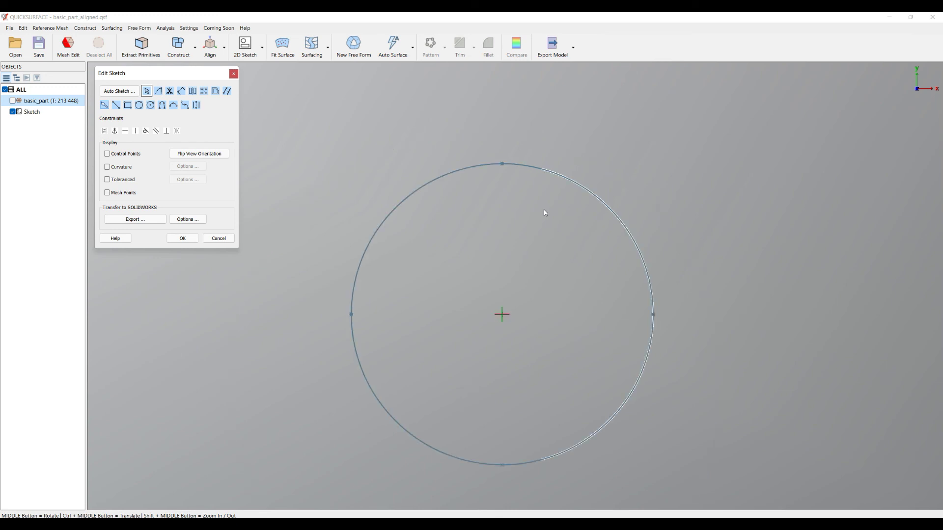